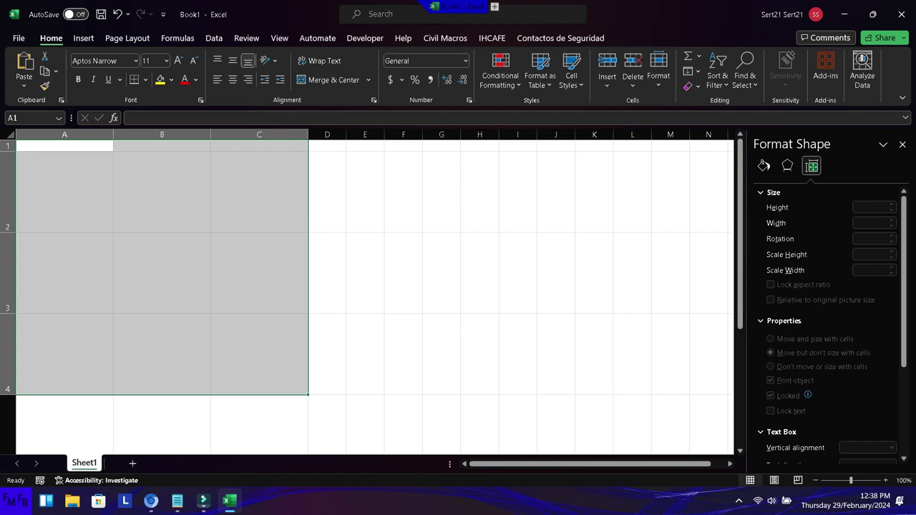
Step: Switch from Excel to the blank, untitled Notepad document
{"action": "key", "text": "alt+Tab"}
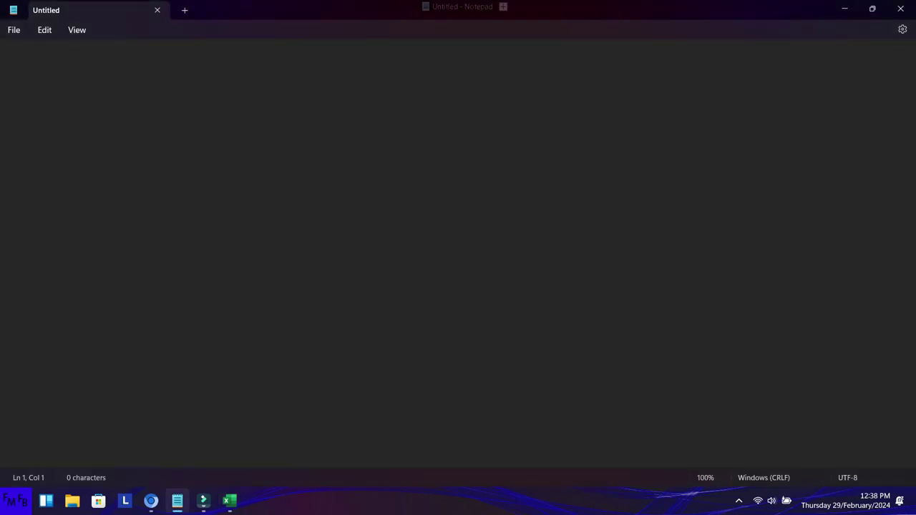
Step: Write the English intro: 'In this video, I will show you how to place pictures in a cell and apply filters…'
{"action": "type", "text": "En este"}
{"action": "key", "text": "BackSpace"}
{"action": "key", "text": "ctrl+a"}
{"action": "key", "text": "BackSpace"}
{"action": "type", "text": "In this video, I will show you how to place pictures in a cell and apply filters to those pictures based on the values on another column./En este video, you"}
Step: Add the Spanish version: '…mostraré como colocar imagenes en una celda y aplicar filtros…'
{"action": "key", "text": "BackSpace"}
{"action": "key", "text": "BackSpace"}
{"action": "type", "text": "lesm"}
{"action": "key", "text": "BackSpace"}
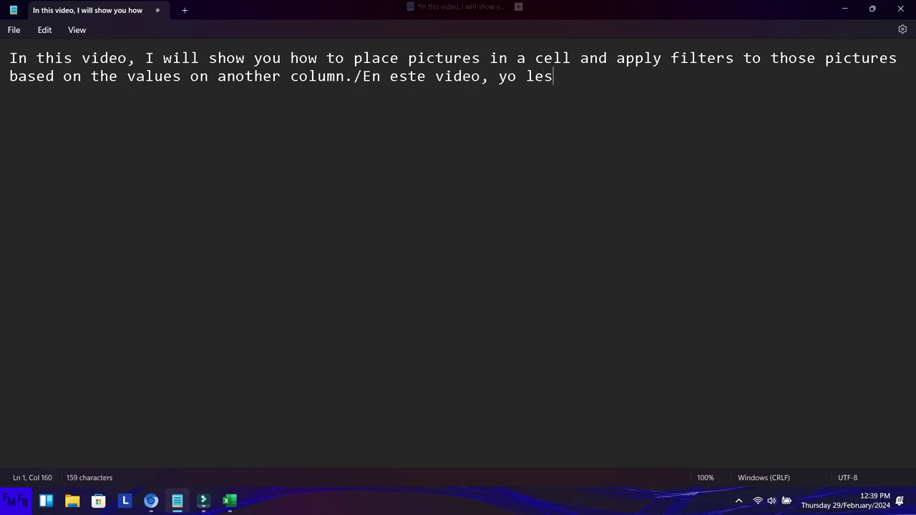
{"action": "type", "text": "mostrar"}
{"action": "type", "text": "é como "}
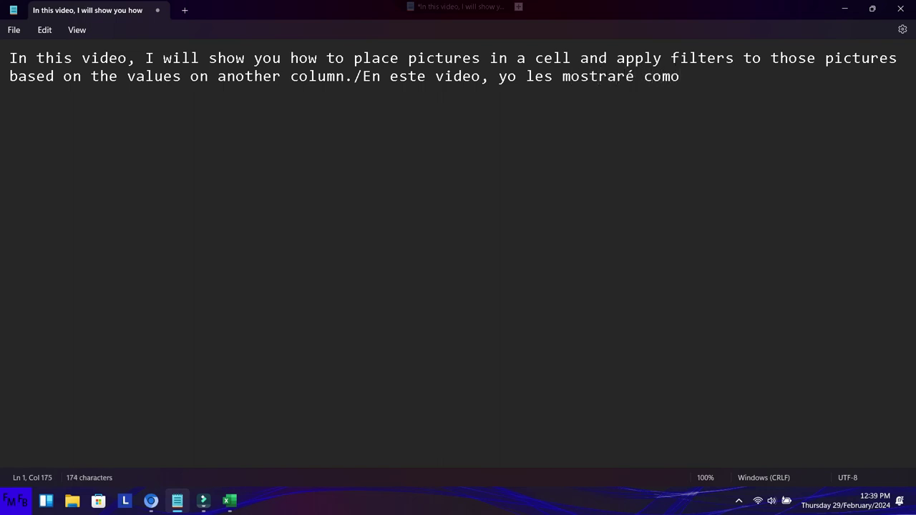
{"action": "type", "text": "colocar imagenes en una celda y aplicar filtros basado "}
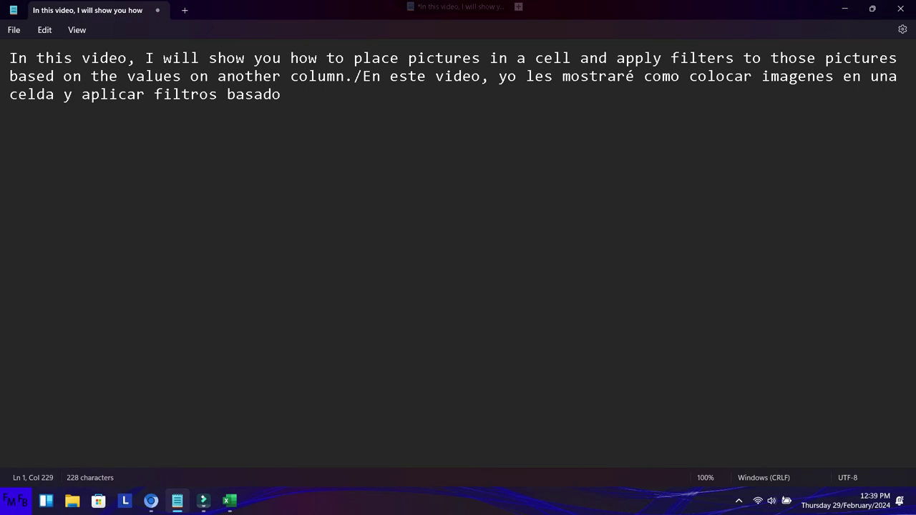
{"action": "type", "text": "en las opciones de otra columna."}
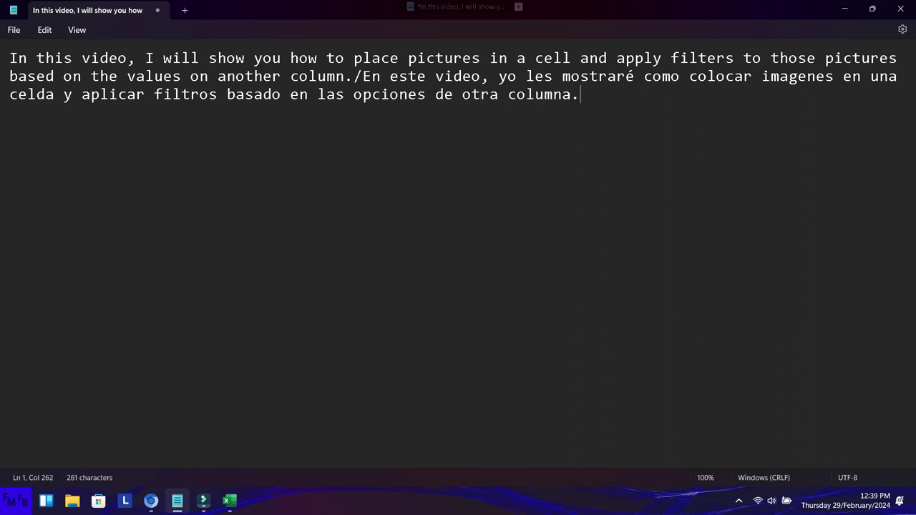
{"action": "left_click", "coordinate": [229, 501]}
Step: Enter the headers Categories/Categorias in A1 and Pics in B1
{"action": "left_click", "coordinate": [65, 145]}
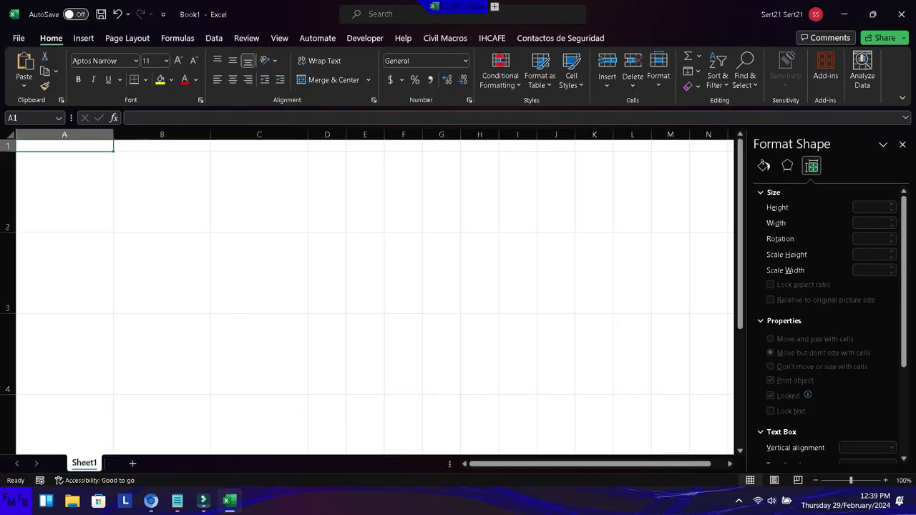
{"action": "type", "text": "Cat"}
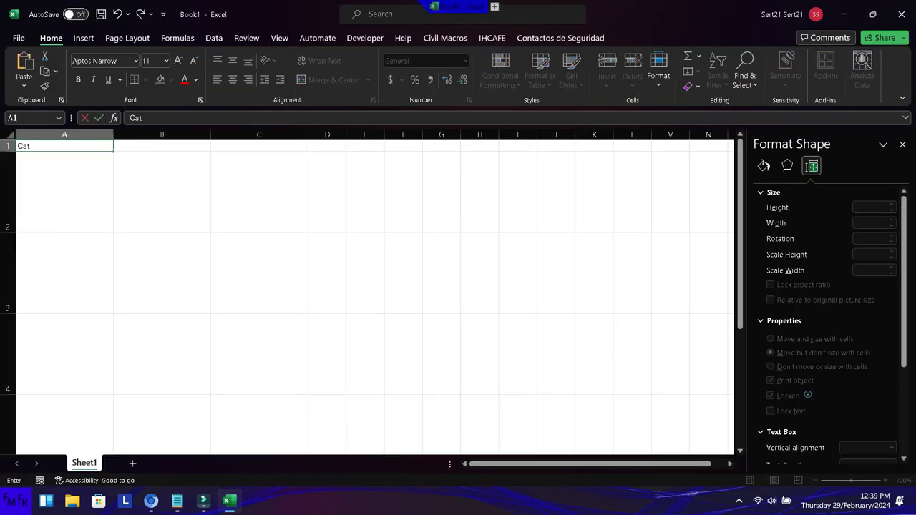
{"action": "type", "text": "egories/C"}
{"action": "type", "text": "ateg"}
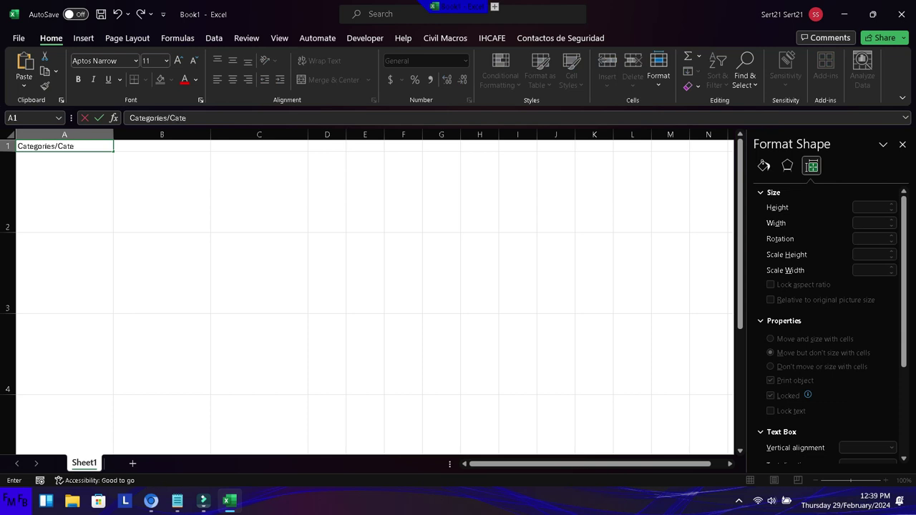
{"action": "type", "text": "orias"}
{"action": "key", "text": "Tab"}
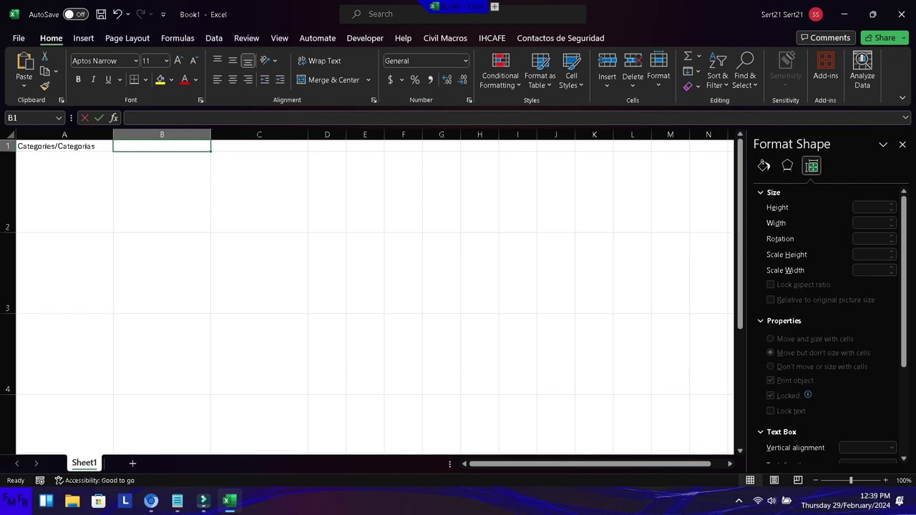
{"action": "type", "text": "Pics"}
{"action": "key", "text": "Return"}
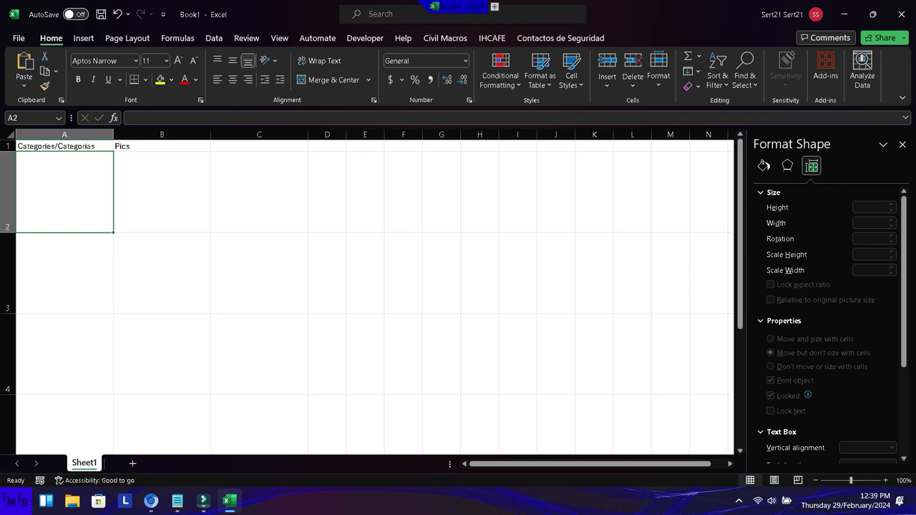
Step: List Fruits/Frutas, Sports/Deportes and Music/Musica in A2:A4
{"action": "type", "text": "Fr"}
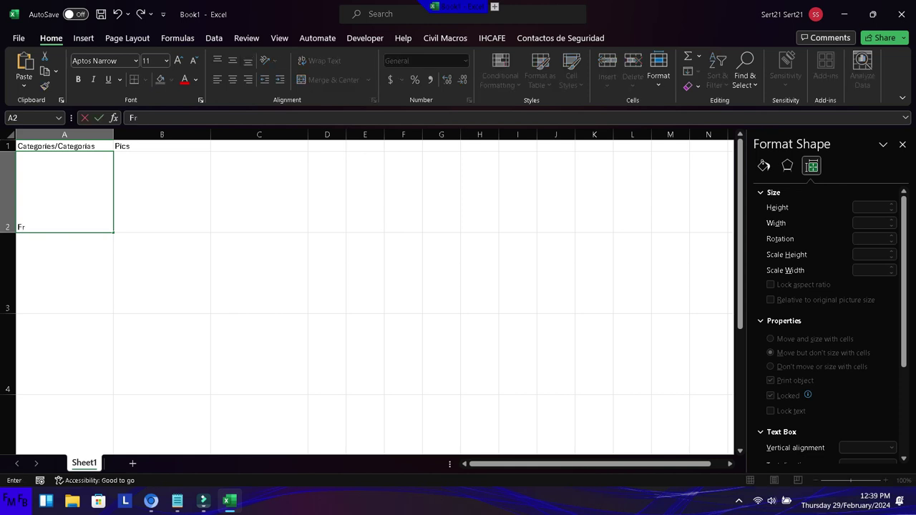
{"action": "type", "text": "uit"}
{"action": "type", "text": "Frutas"}
{"action": "key", "text": "Return"}
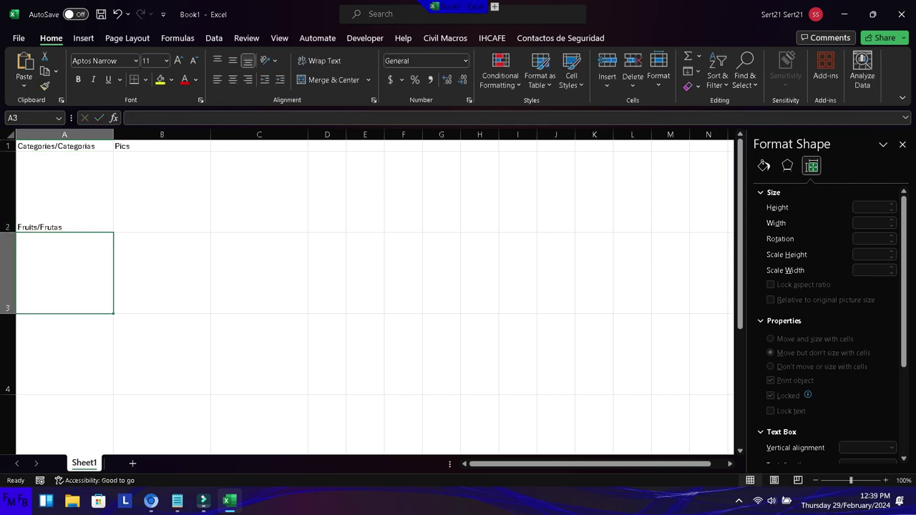
{"action": "type", "text": "Sports/Depo"}
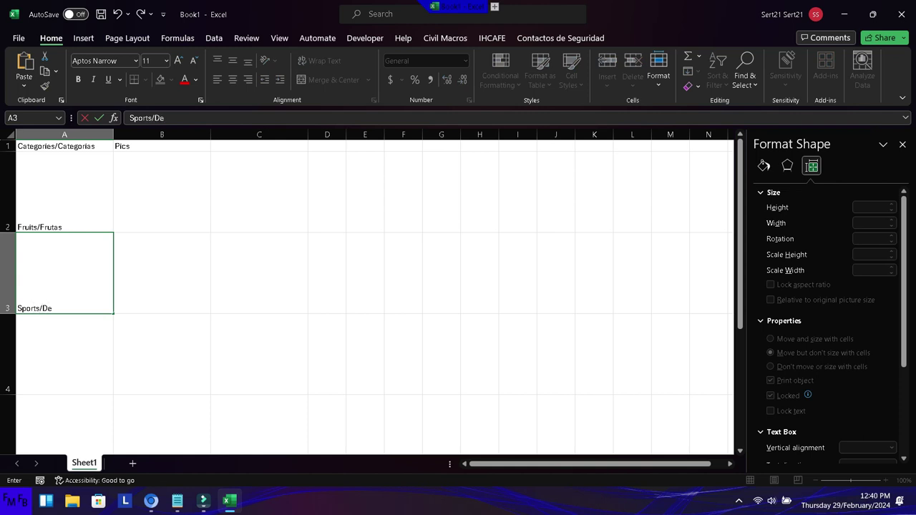
{"action": "type", "text": "te"}
{"action": "key", "text": "BackSpace"}
{"action": "key", "text": "BackSpace"}
{"action": "key", "text": "BackSpace"}
{"action": "type", "text": "tes"}
{"action": "key", "text": "Return"}
{"action": "type", "text": "Music/Musica"}
{"action": "left_click", "coordinate": [162, 192]}
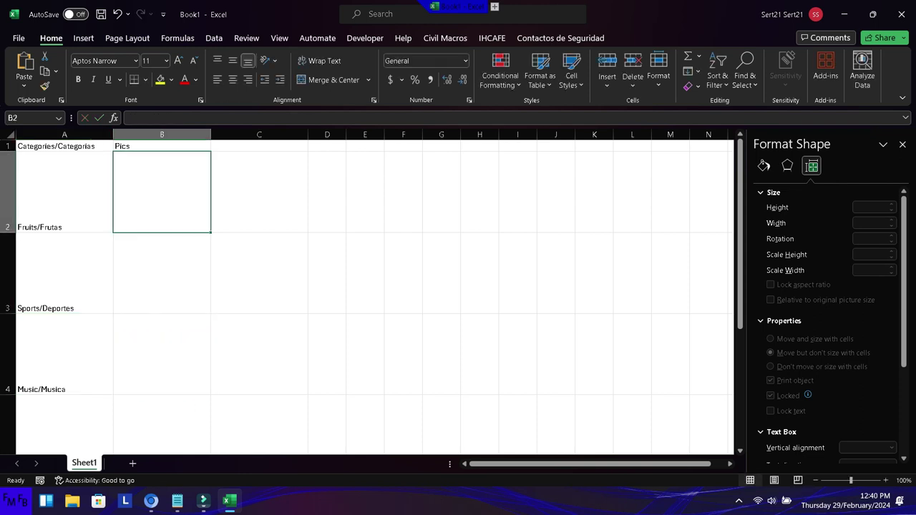
{"action": "left_click", "coordinate": [83, 38]}
Step: Place fruit.jpg from this device into cell B2
{"action": "left_click", "coordinate": [146, 75]}
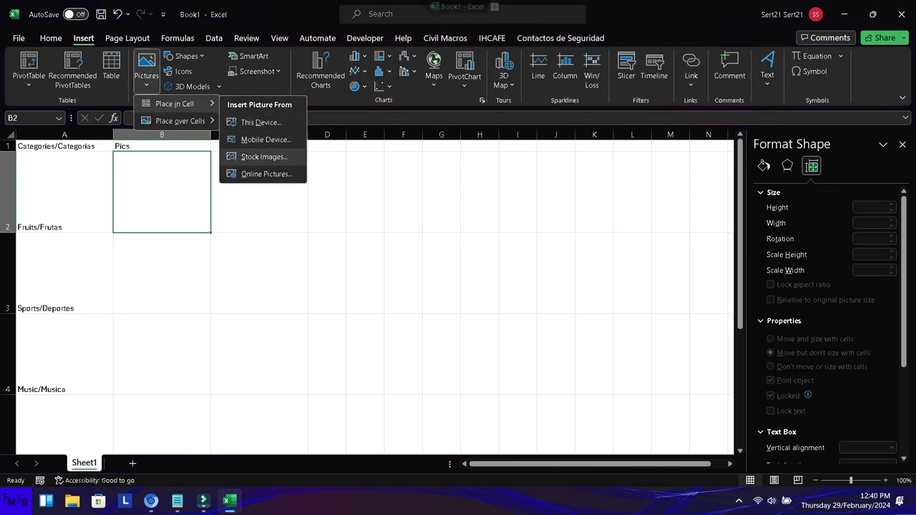
{"action": "left_click", "coordinate": [260, 122]}
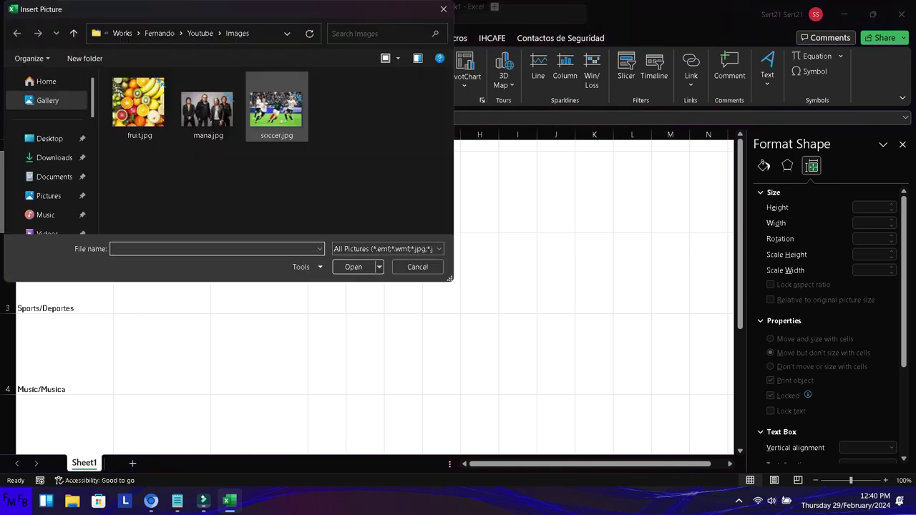
{"action": "left_click", "coordinate": [138, 104]}
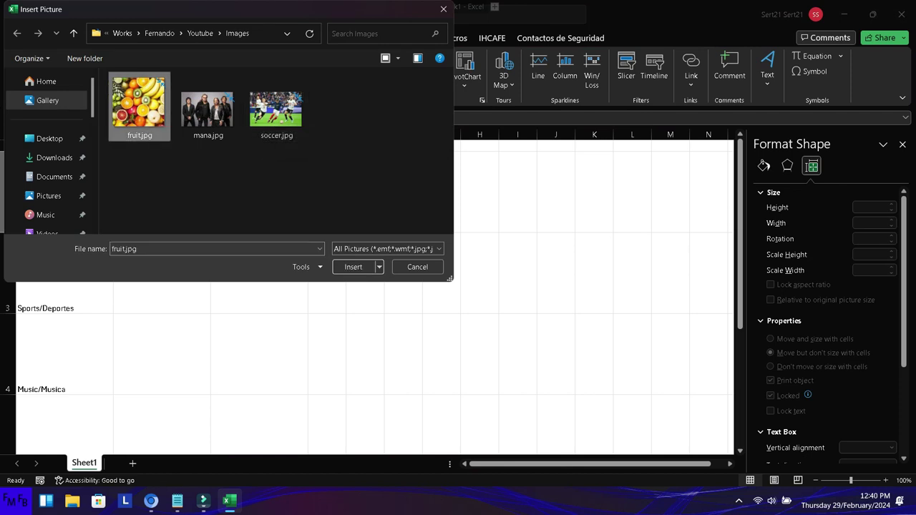
{"action": "key", "text": "Return"}
Step: Place soccer.jpg into cell B3 beside Sports/Deportes
{"action": "left_click", "coordinate": [162, 273]}
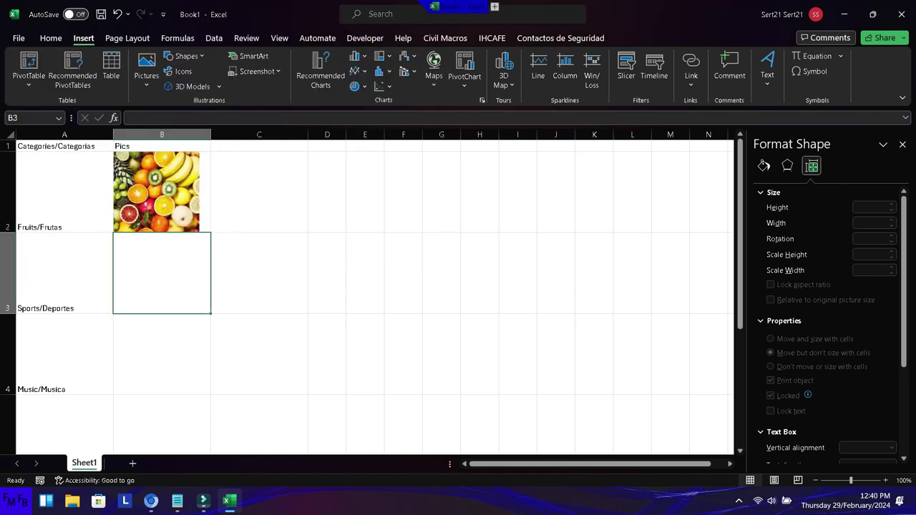
{"action": "left_click", "coordinate": [146, 68]}
{"action": "mouse_move", "coordinate": [175, 103]}
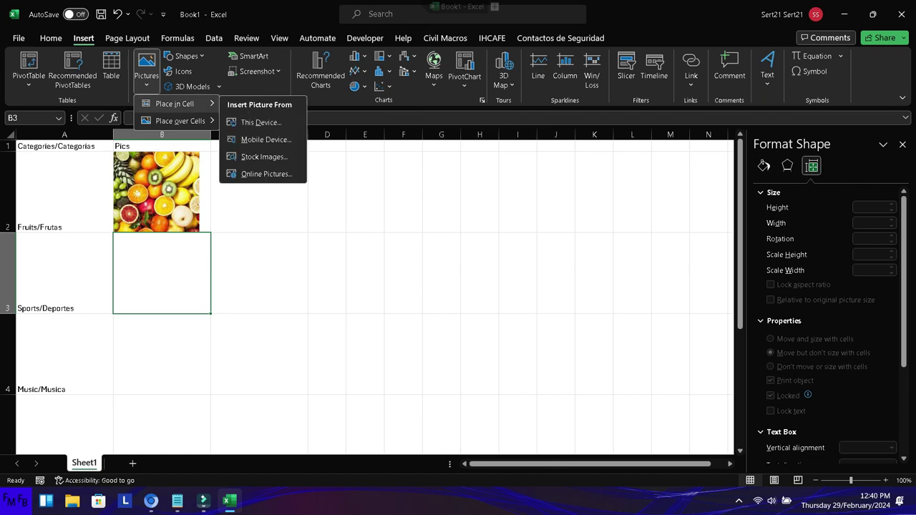
{"action": "left_click", "coordinate": [260, 122]}
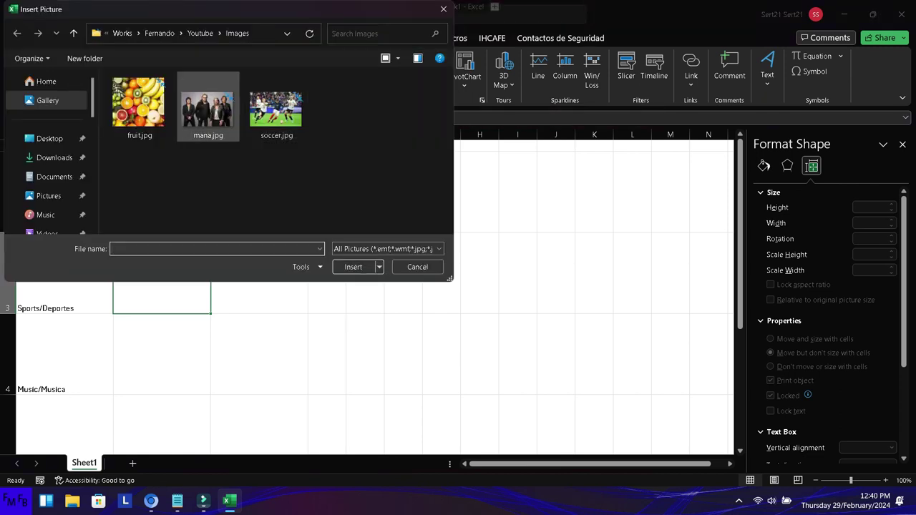
{"action": "left_click", "coordinate": [276, 107]}
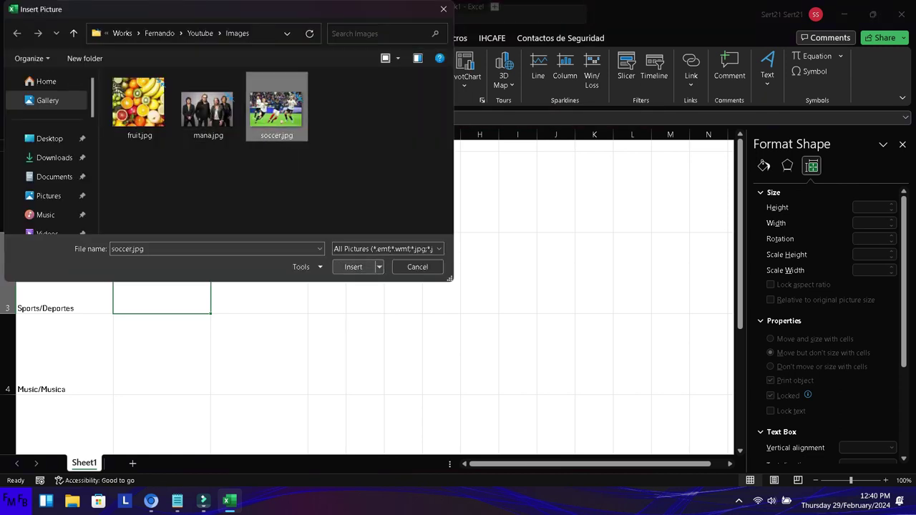
{"action": "left_click", "coordinate": [352, 266]}
Step: Place the mana.jpg band photo into cell B4 beside Music/Musica
{"action": "left_click", "coordinate": [162, 355]}
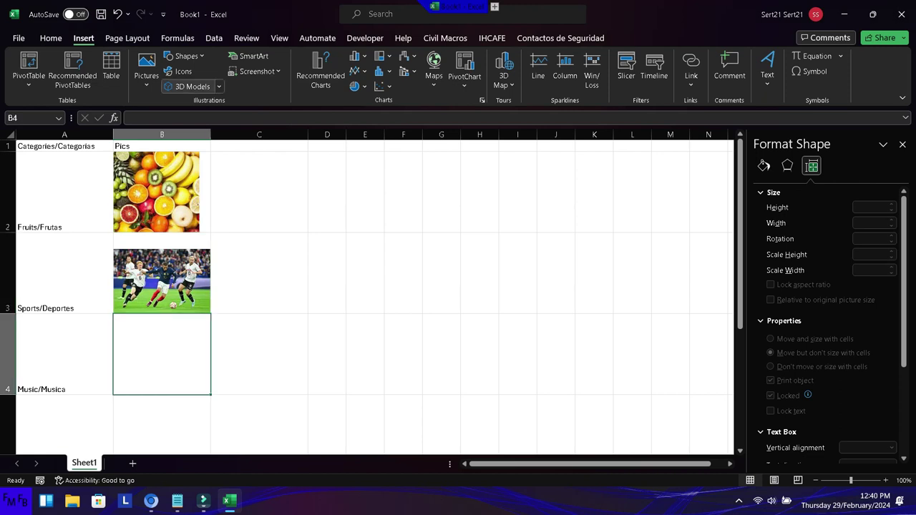
{"action": "left_click", "coordinate": [146, 72]}
{"action": "mouse_move", "coordinate": [174, 104]}
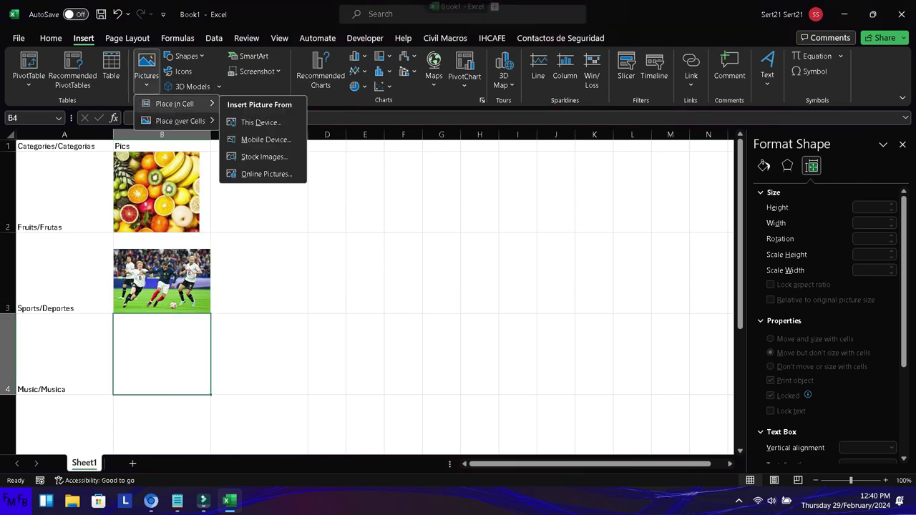
{"action": "left_click", "coordinate": [261, 123]}
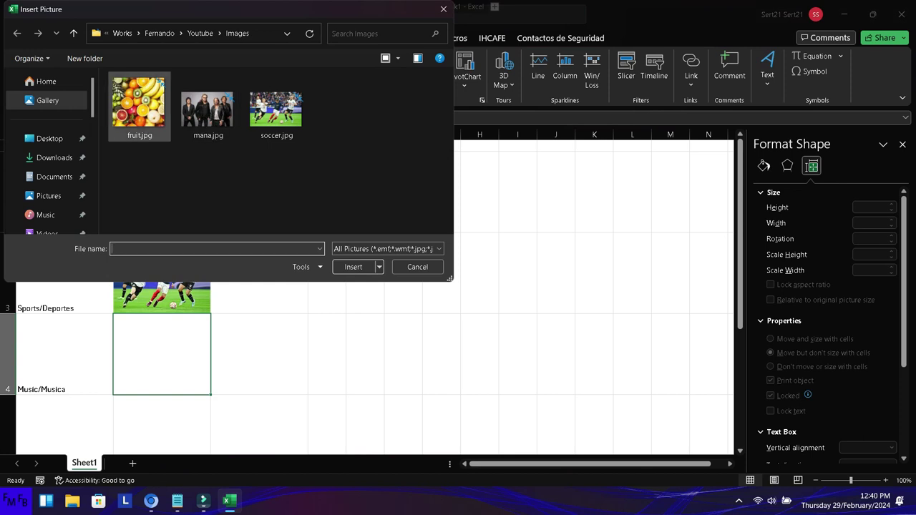
{"action": "left_click", "coordinate": [208, 107]}
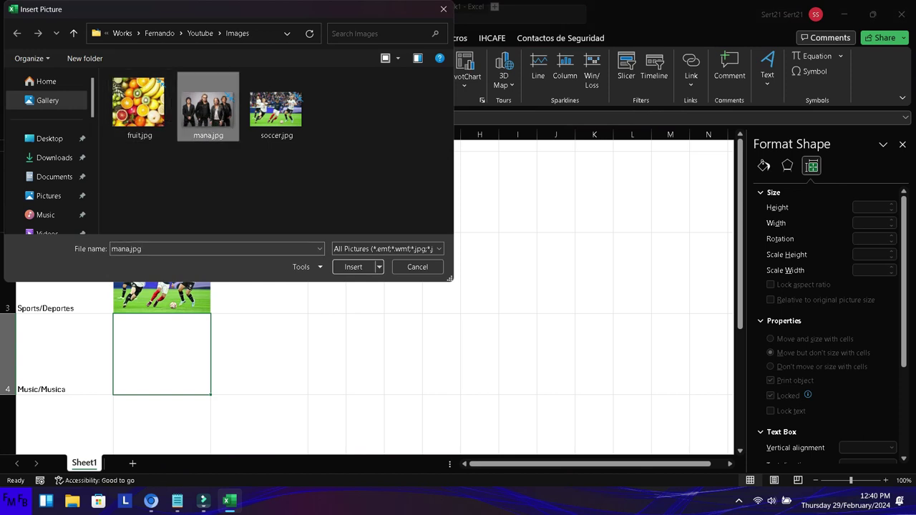
{"action": "left_click", "coordinate": [353, 266]}
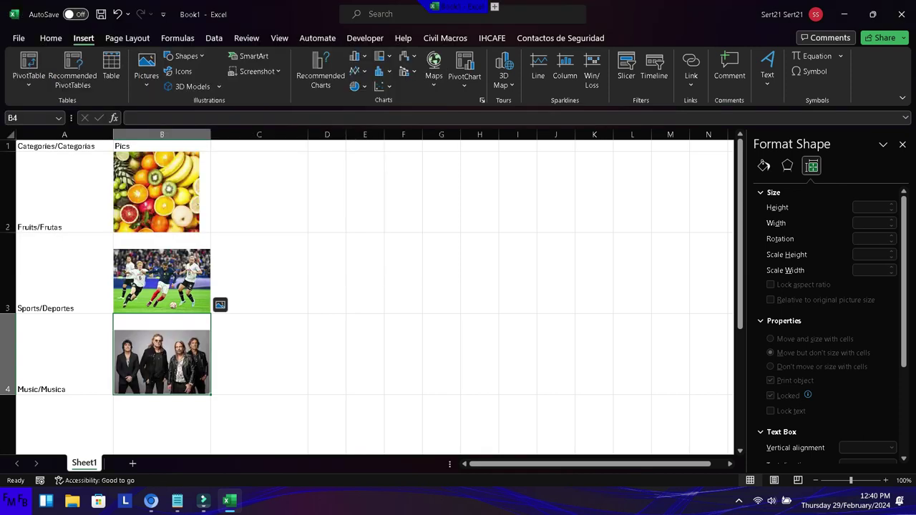
{"action": "left_click", "coordinate": [259, 191]}
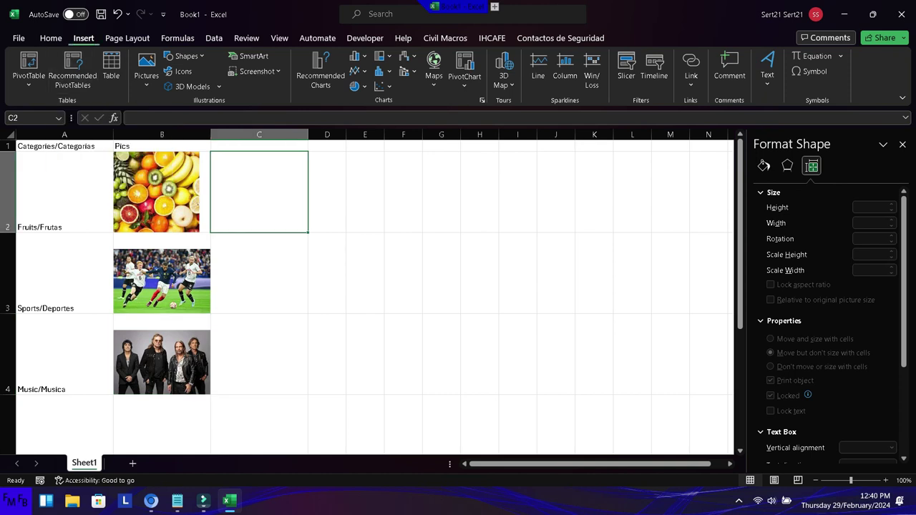
Step: Insert a second fruit.jpg over C2 and set it to move and size with cells
{"action": "left_click", "coordinate": [146, 72]}
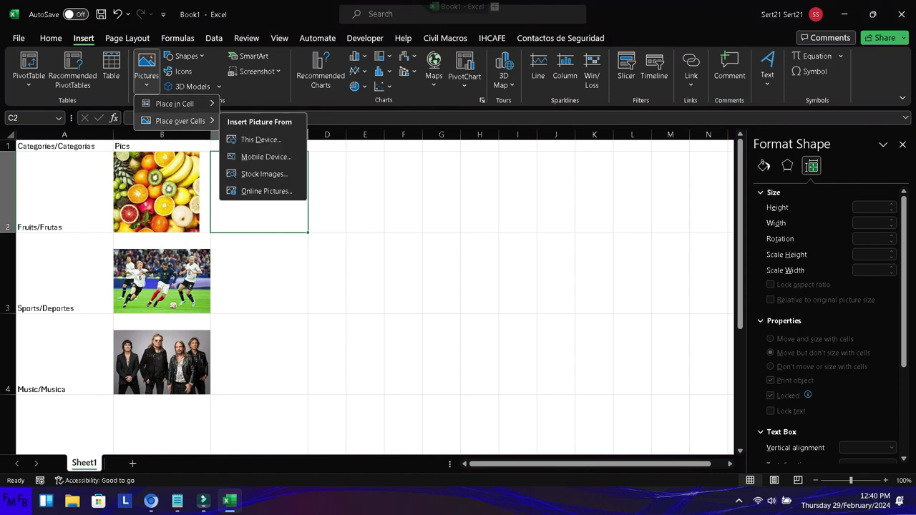
{"action": "left_click", "coordinate": [261, 140]}
{"action": "double_click", "coordinate": [138, 104]}
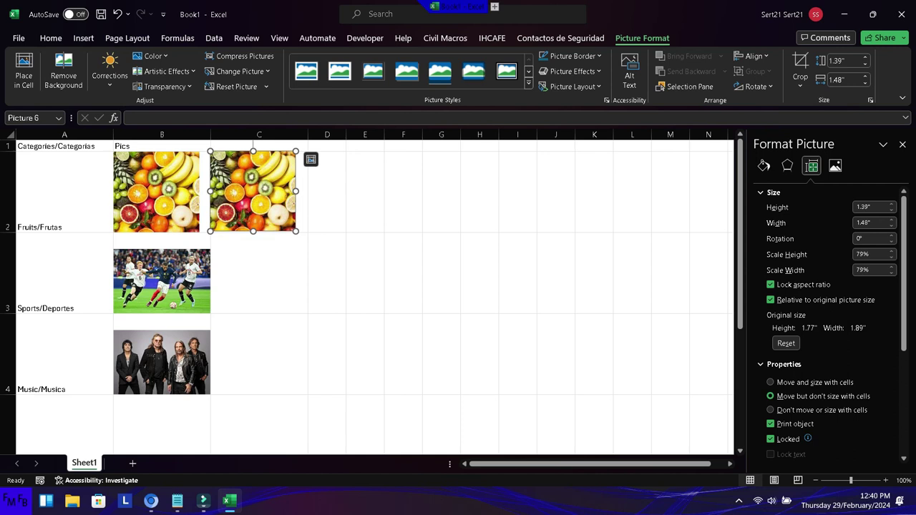
{"action": "right_click", "coordinate": [281, 177]}
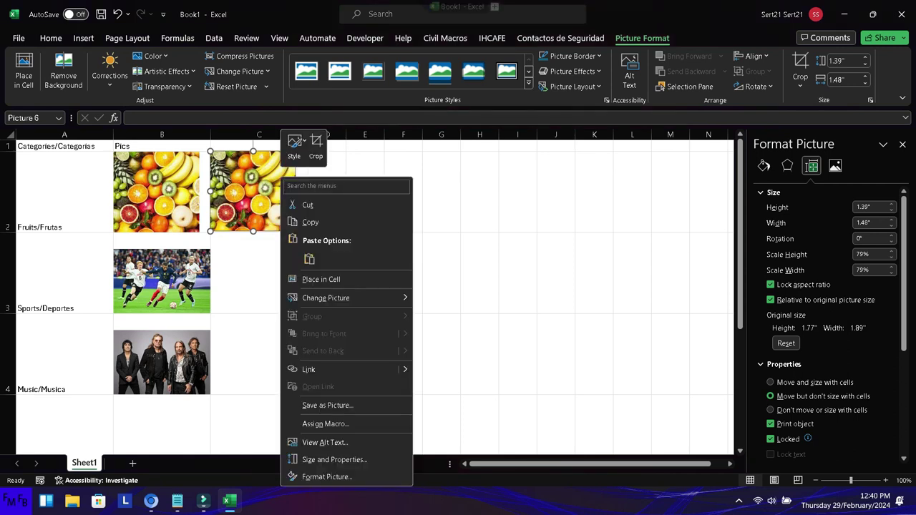
{"action": "left_click", "coordinate": [327, 476]}
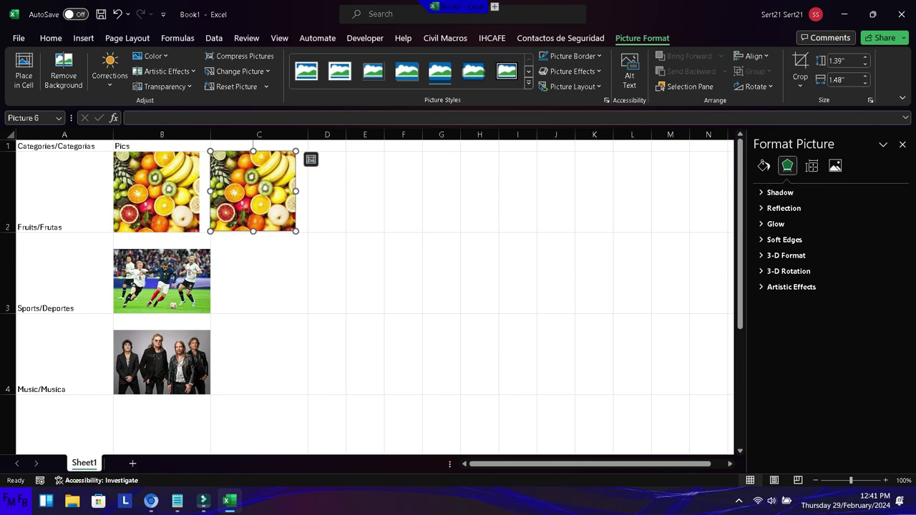
{"action": "left_click", "coordinate": [811, 165]}
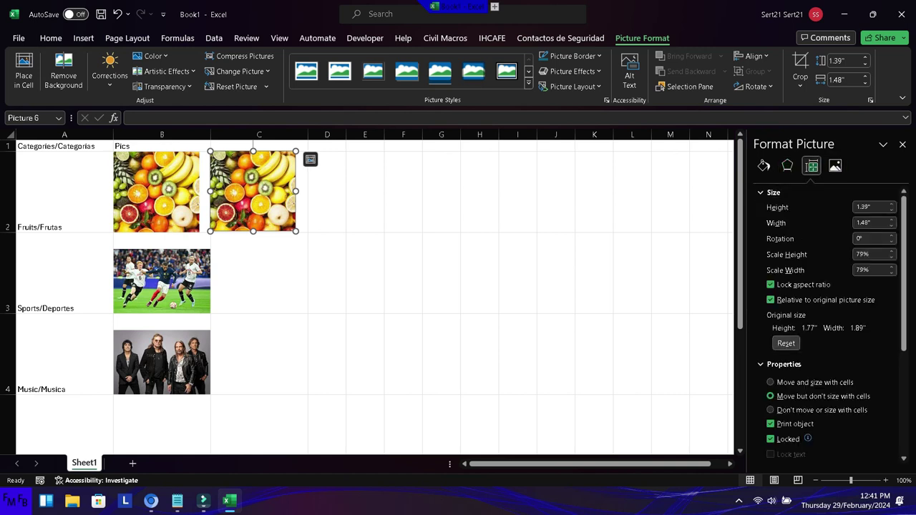
{"action": "left_click", "coordinate": [771, 382]}
{"action": "left_click", "coordinate": [259, 273]}
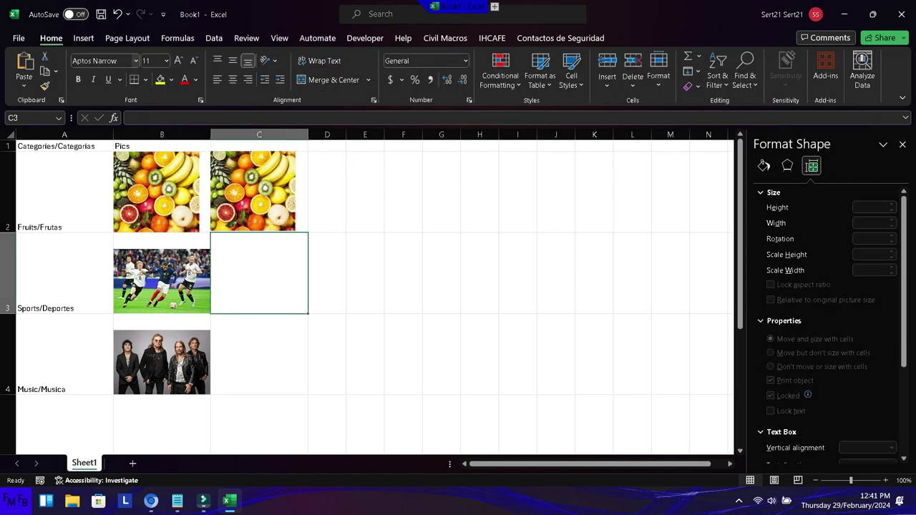
Step: Insert a second soccer.jpg over C3 and set it to move and size with cells
{"action": "scroll", "coordinate": [136, 60], "scroll_direction": "down", "scroll_amount": 1}
{"action": "left_click", "coordinate": [146, 76]}
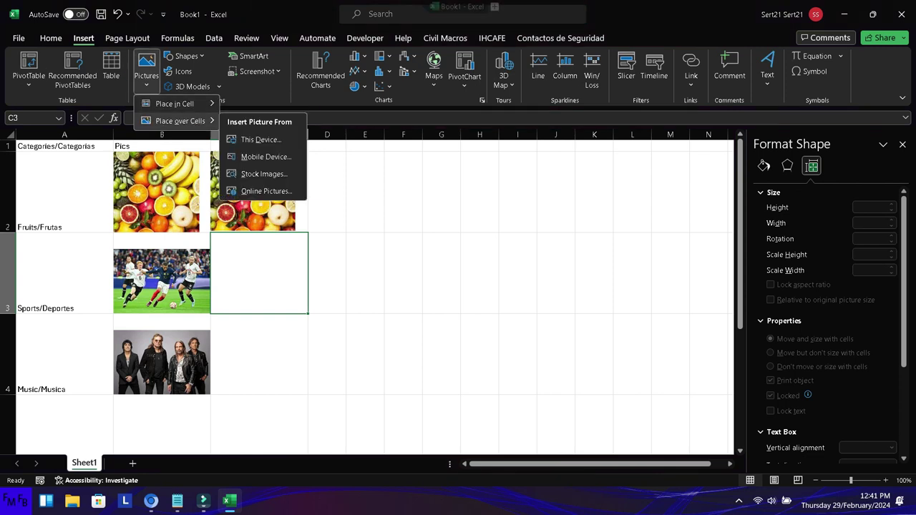
{"action": "left_click", "coordinate": [260, 139]}
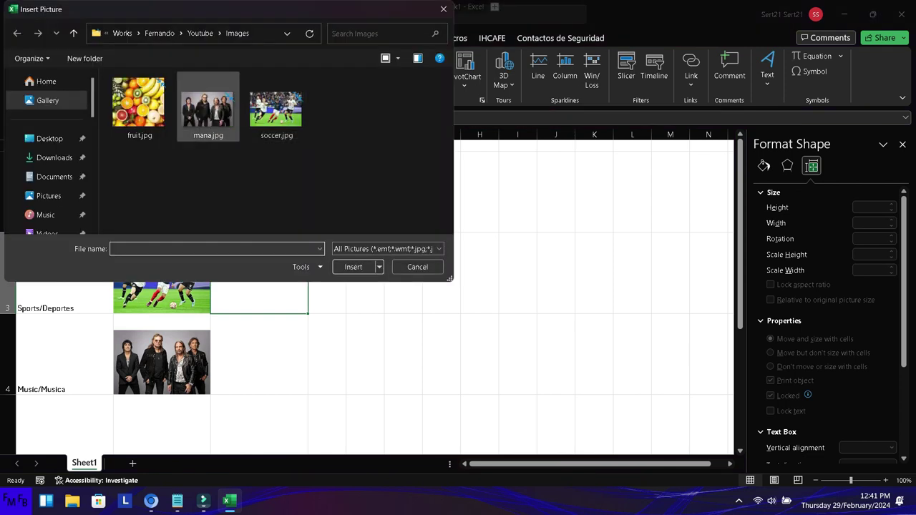
{"action": "left_click", "coordinate": [276, 107]}
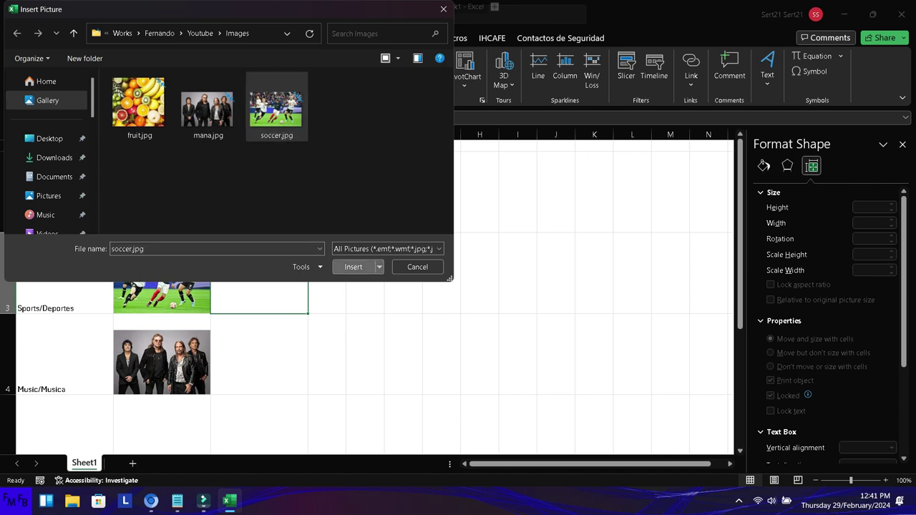
{"action": "left_click", "coordinate": [353, 266]}
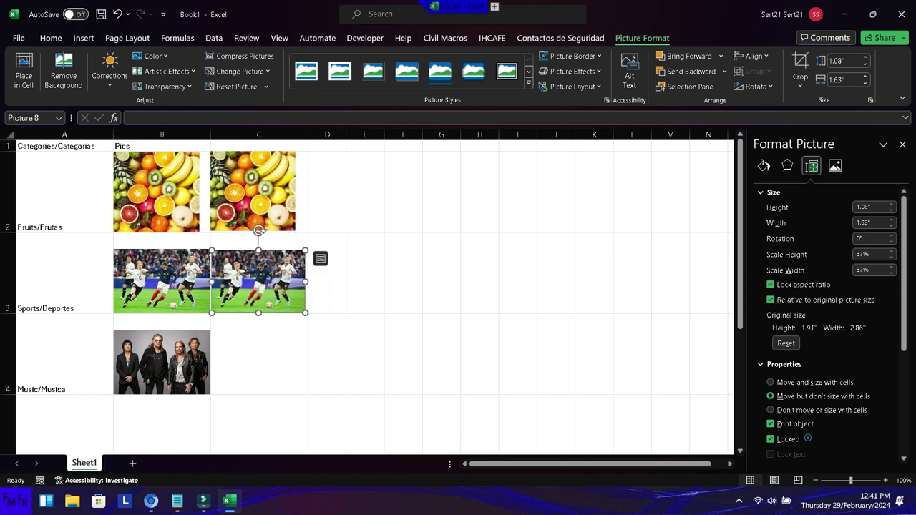
{"action": "left_click", "coordinate": [770, 382]}
{"action": "left_click", "coordinate": [259, 353]}
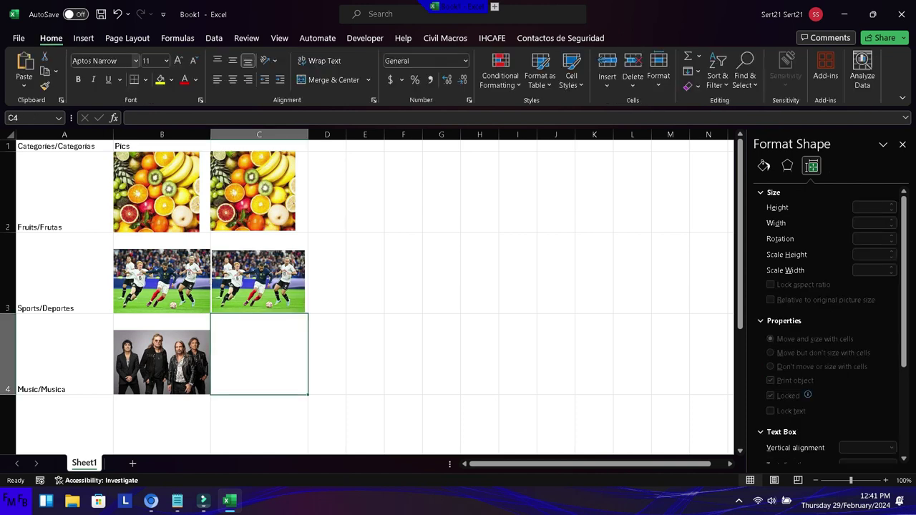
Step: Insert a second mana.jpg, shrink it to about 58% into C4, and make it move and size with cells
{"action": "left_click", "coordinate": [83, 38]}
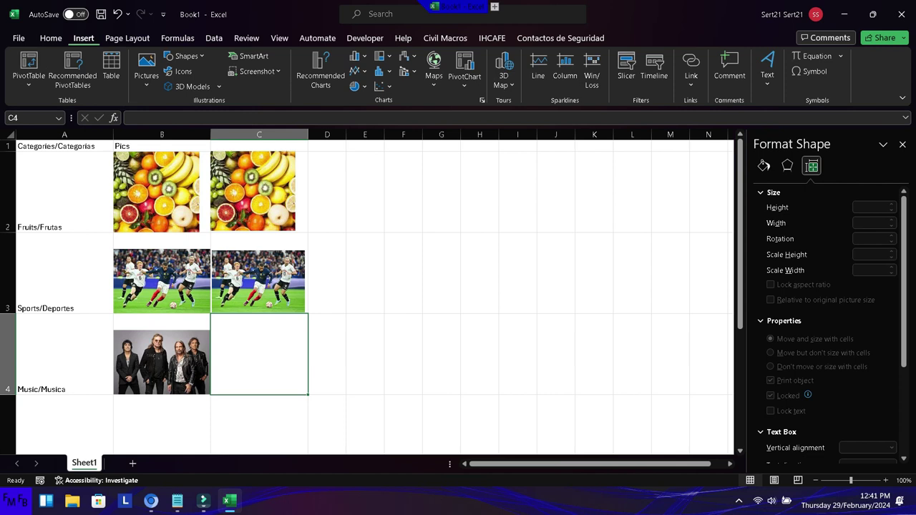
{"action": "left_click", "coordinate": [146, 72]}
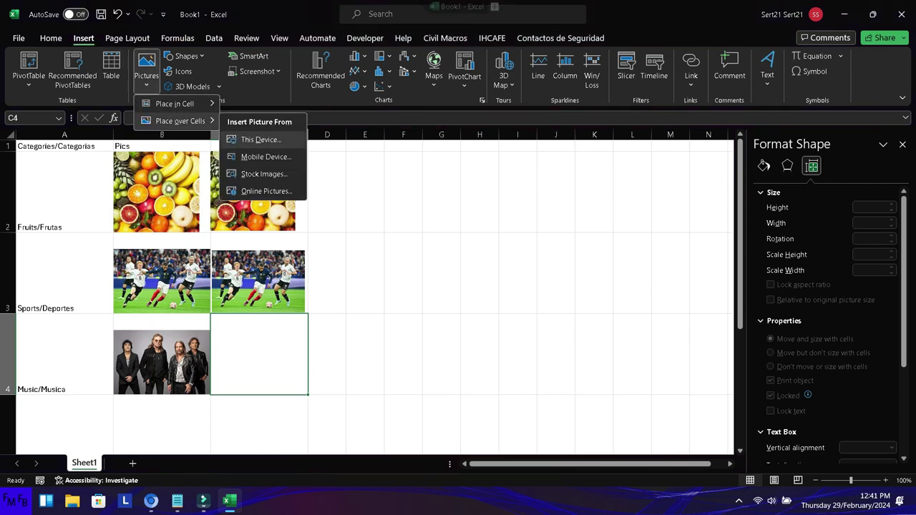
{"action": "left_click", "coordinate": [261, 140]}
{"action": "double_click", "coordinate": [208, 109]}
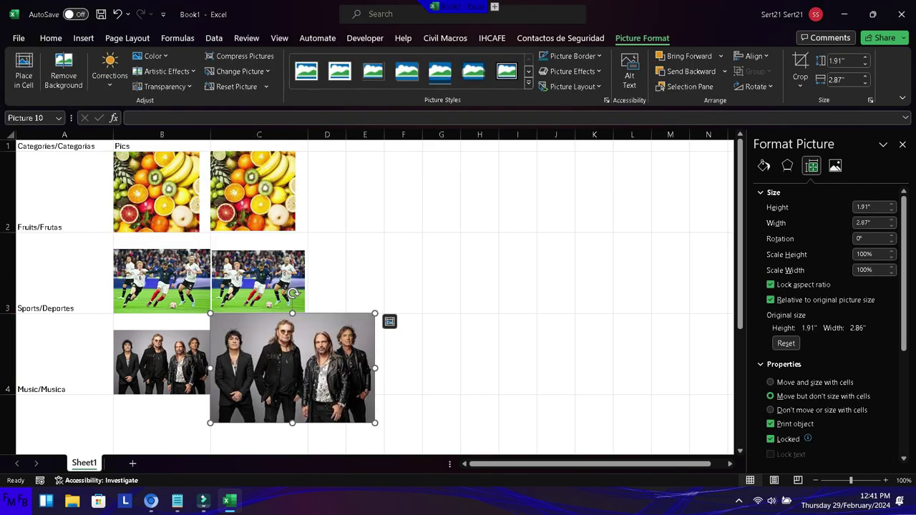
{"action": "left_click_drag", "start_coordinate": [375, 423], "coordinate": [312, 380]}
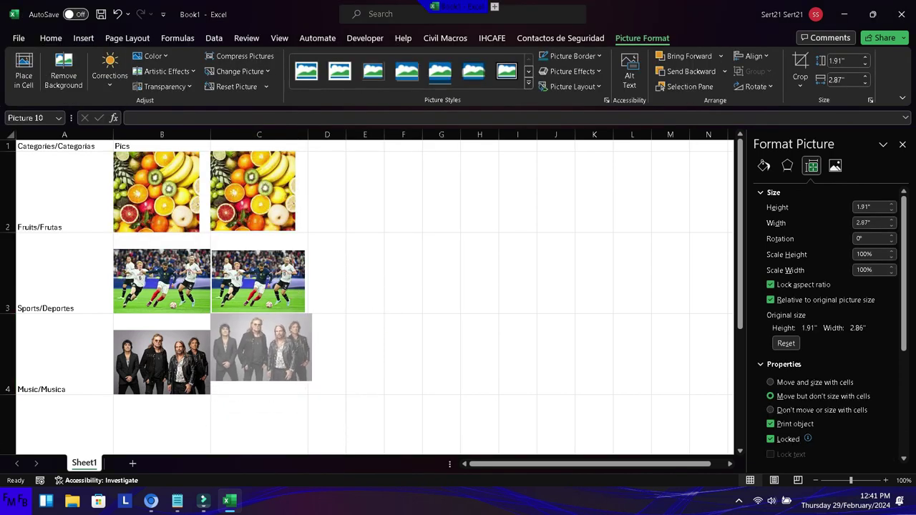
{"action": "left_click_drag", "start_coordinate": [312, 381], "coordinate": [306, 377]}
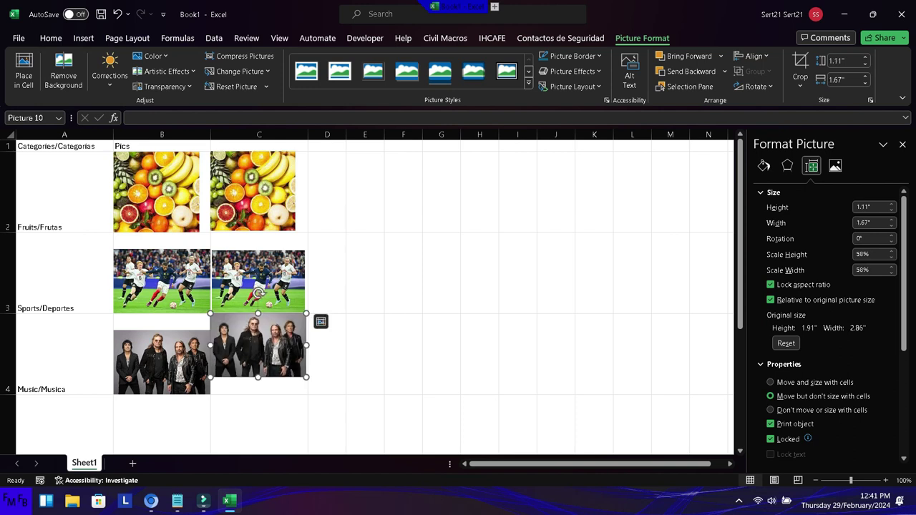
{"action": "left_click_drag", "start_coordinate": [258, 345], "coordinate": [258, 362]}
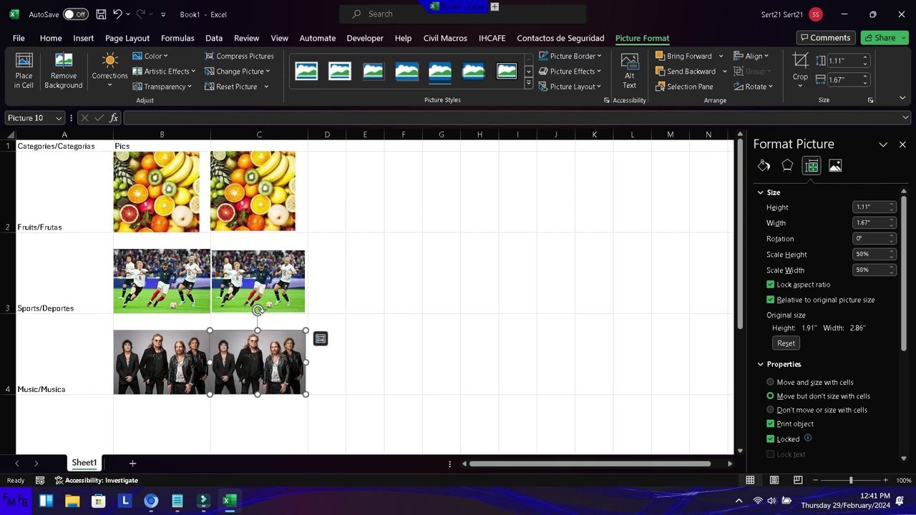
{"action": "left_click", "coordinate": [771, 383]}
Step: Turn on header filters and filter column A to show only Music/Musica
{"action": "key", "text": "Escape"}
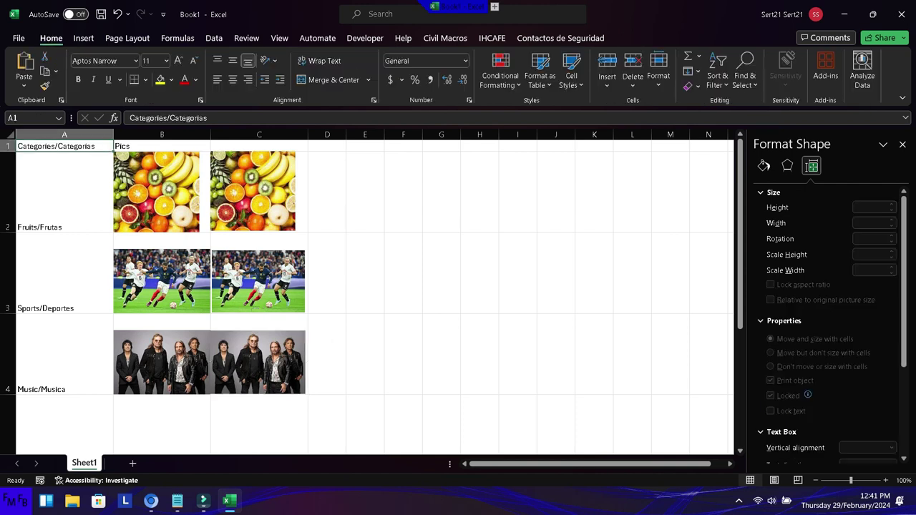
{"action": "left_click", "coordinate": [718, 75]}
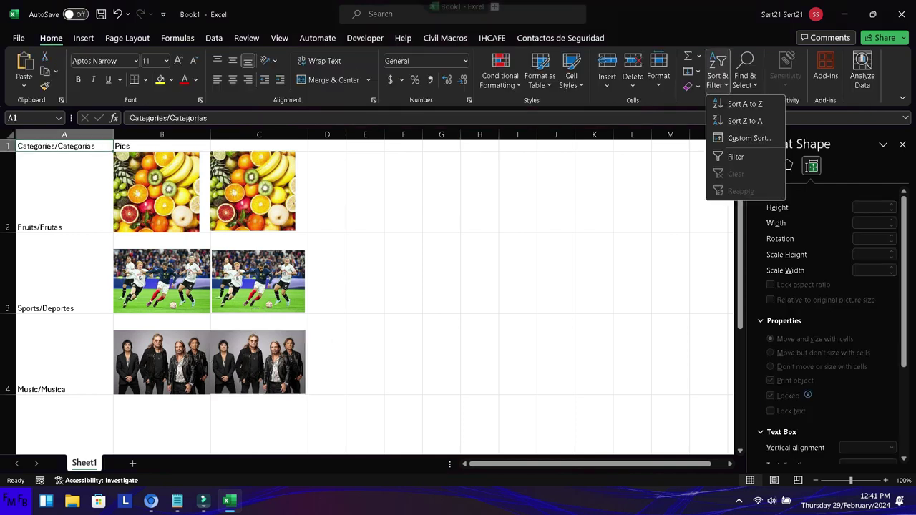
{"action": "left_click", "coordinate": [730, 153]}
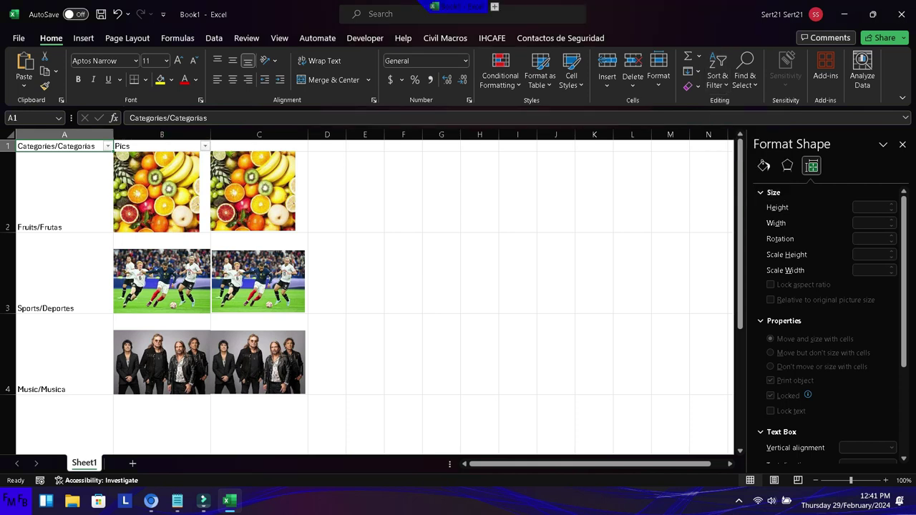
{"action": "left_click", "coordinate": [108, 146]}
{"action": "left_click", "coordinate": [32, 311]}
{"action": "left_click", "coordinate": [32, 331]}
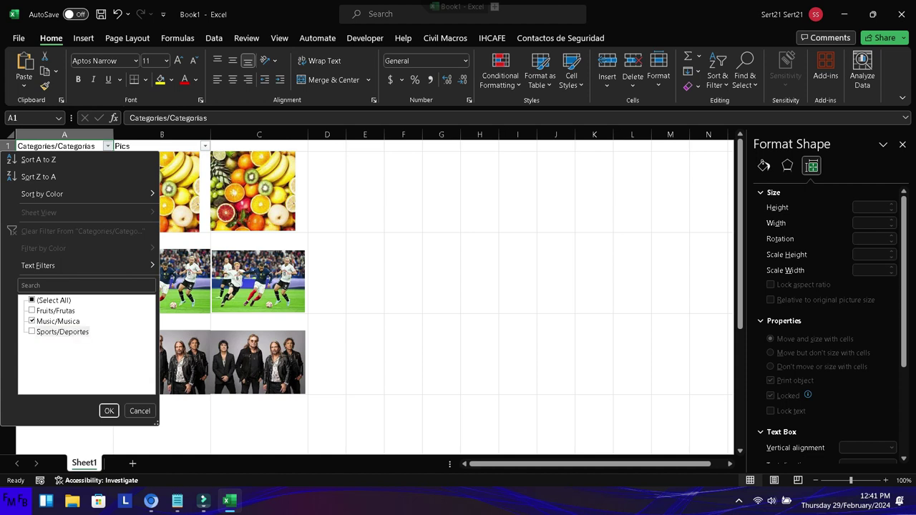
{"action": "left_click", "coordinate": [108, 411]}
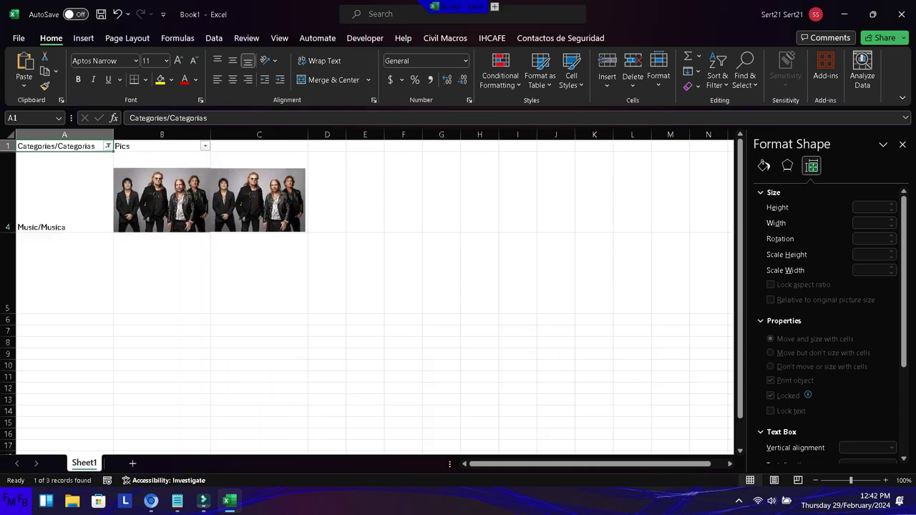
Step: Filter column A to show only the Fruits/Frutas row
{"action": "left_click", "coordinate": [107, 146]}
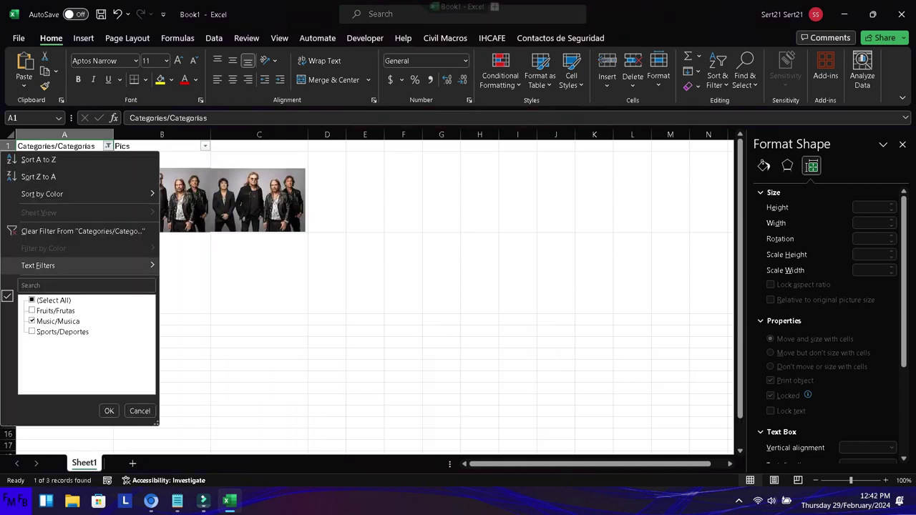
{"action": "left_click", "coordinate": [32, 300]}
{"action": "left_click", "coordinate": [32, 300]}
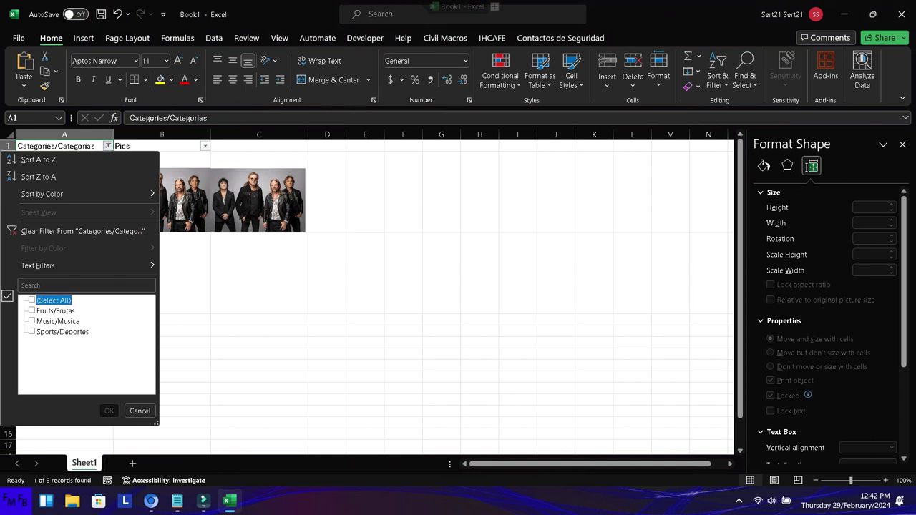
{"action": "left_click", "coordinate": [31, 311]}
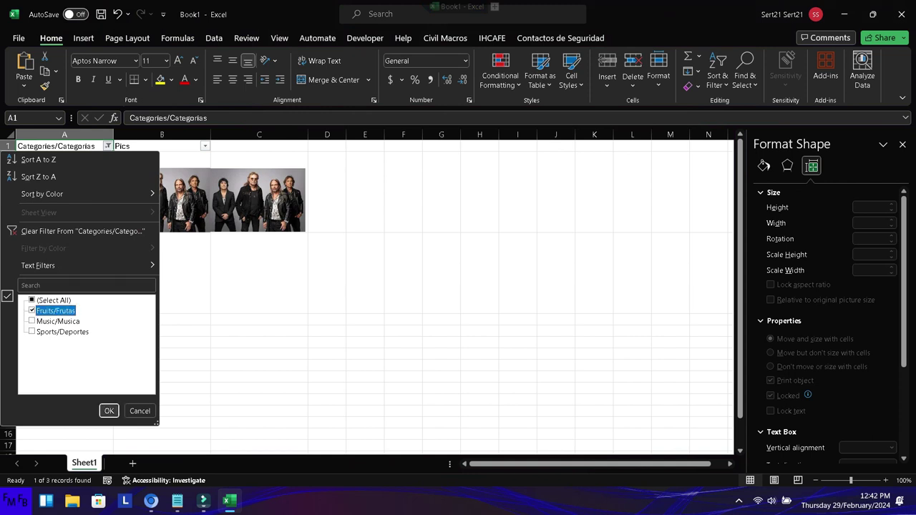
{"action": "left_click", "coordinate": [109, 410]}
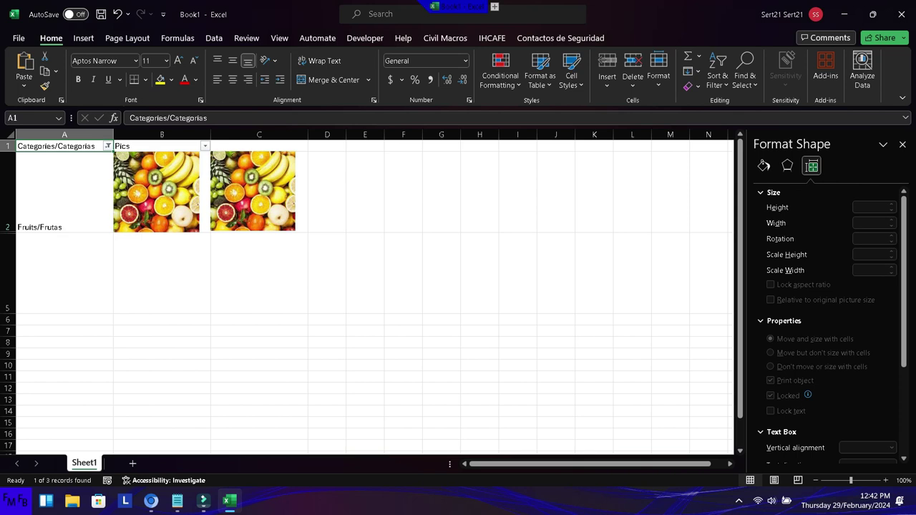
Step: Change the filter to show both Fruits/Frutas and Sports/Deportes, hiding Music/Musica
{"action": "left_click", "coordinate": [108, 146]}
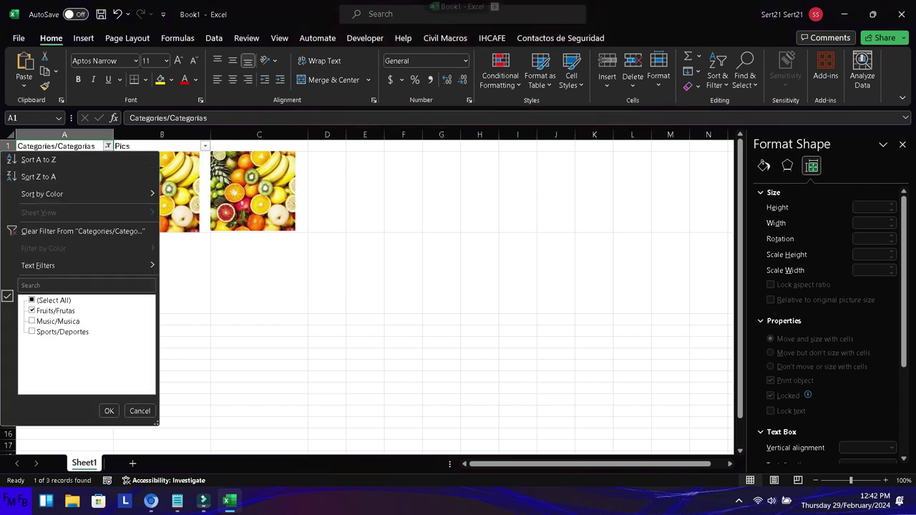
{"action": "left_click", "coordinate": [31, 311]}
{"action": "left_click", "coordinate": [31, 321]}
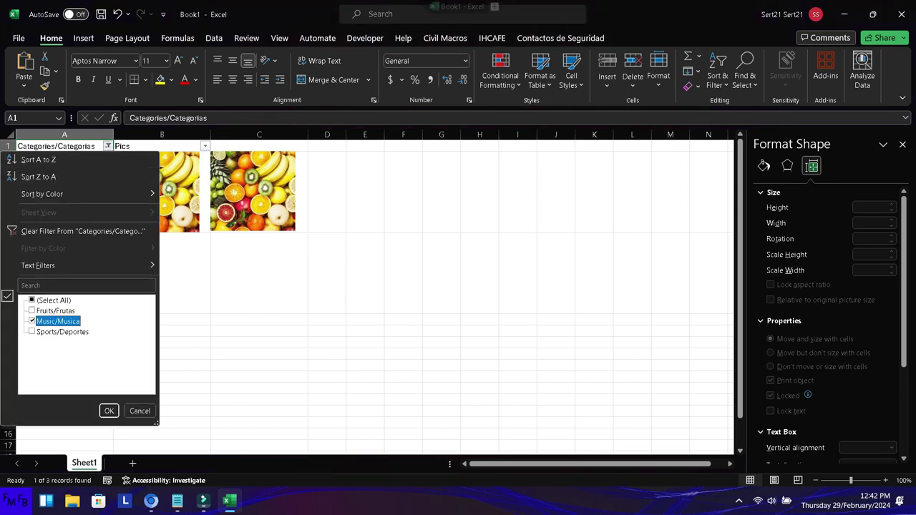
{"action": "left_click", "coordinate": [32, 331]}
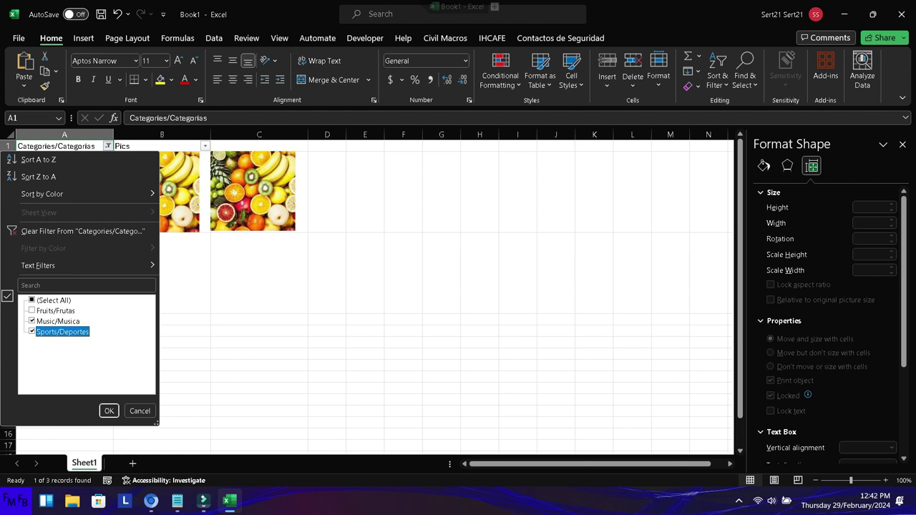
{"action": "key", "text": "Up"}
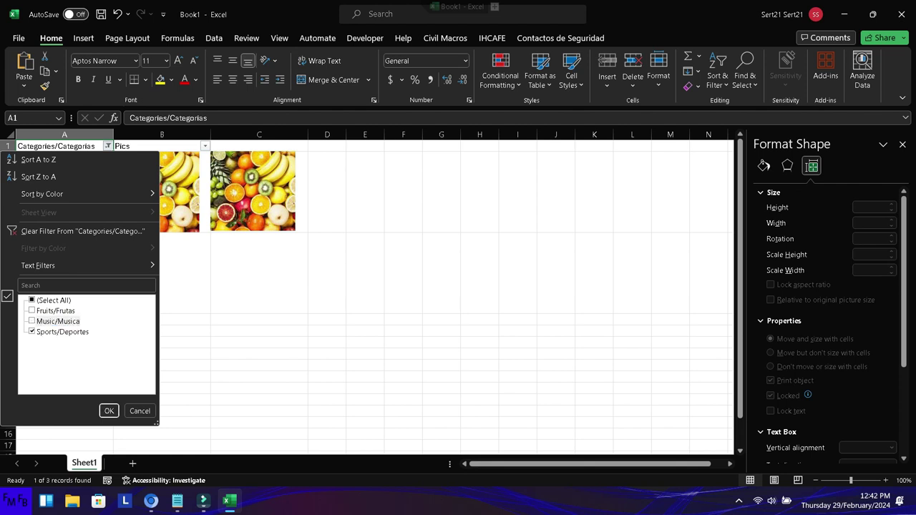
{"action": "left_click", "coordinate": [32, 310]}
{"action": "key", "text": "Return"}
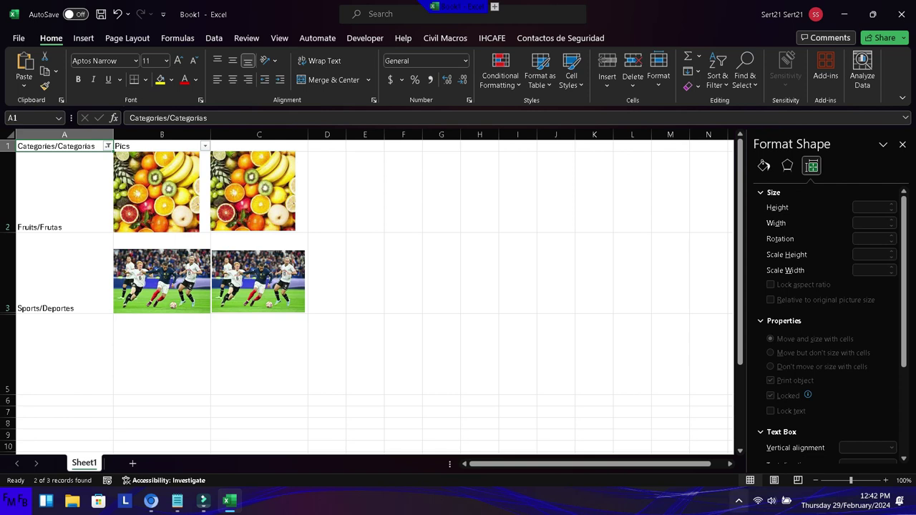
Step: Add a bilingual closing line: 'There you have it, I showed you 2 ways of inserting pictures in a cell…'
{"action": "left_click", "coordinate": [177, 500]}
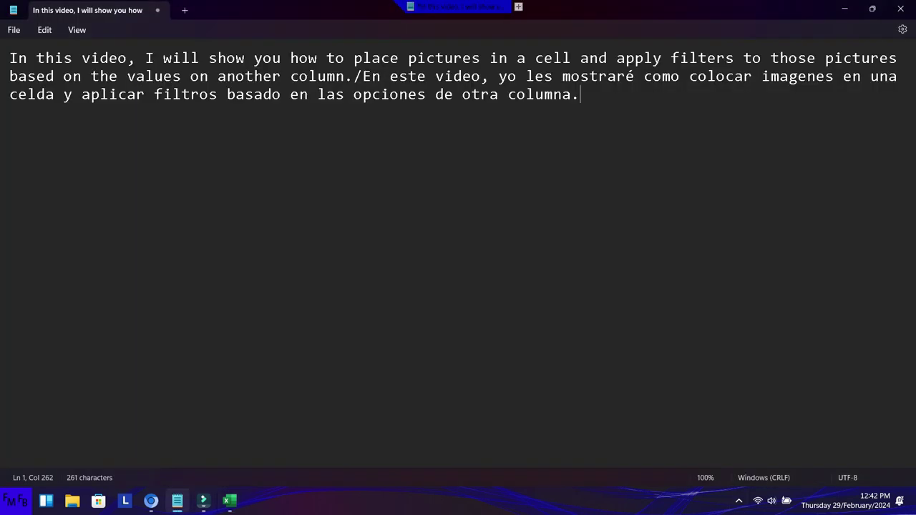
{"action": "key", "text": "Return"}
{"action": "type", "text": "Thereyou have it"}
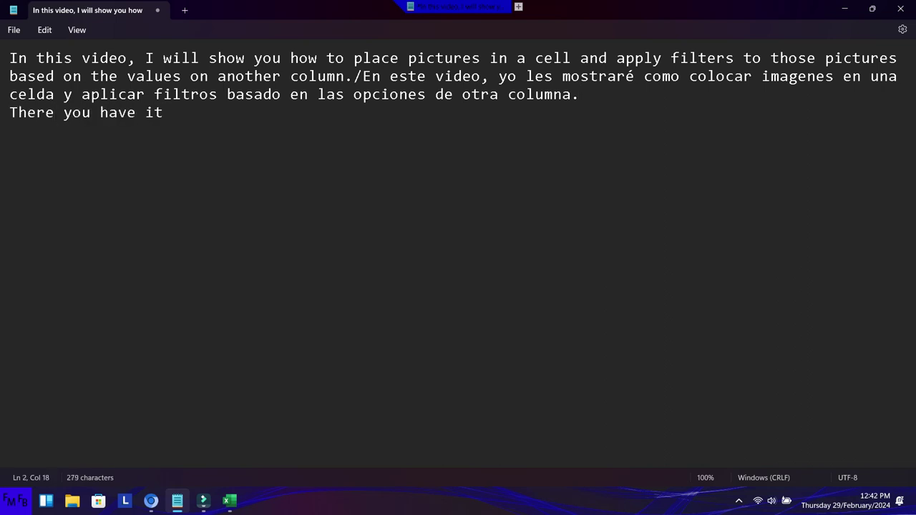
{"action": "type", "text": ", you"}
{"action": "key", "text": "BackSpace"}
{"action": "key", "text": "BackSpace"}
{"action": "key", "text": "BackSpace"}
{"action": "type", "text": "I showed you 2 ways of inserting picstures in a cell and "}
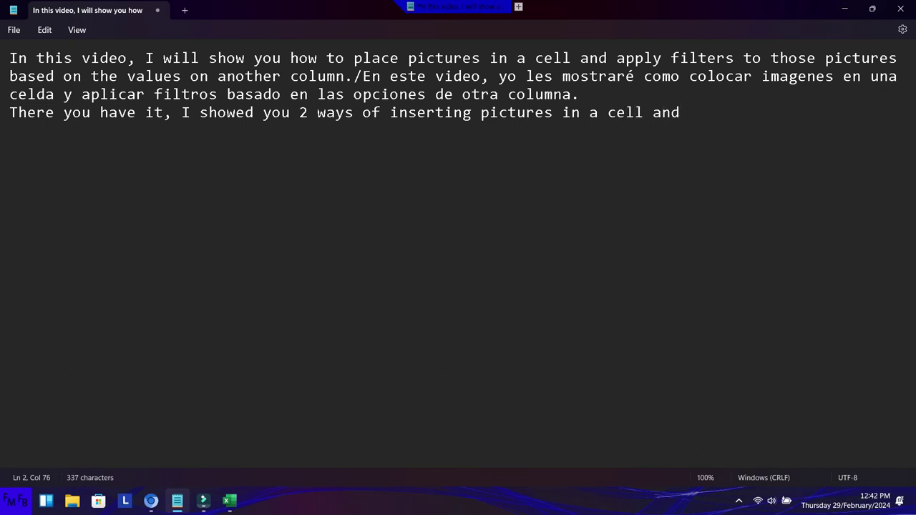
{"action": "type", "text": "apply"}
{"action": "type", "text": "ing filters to those pictures."}
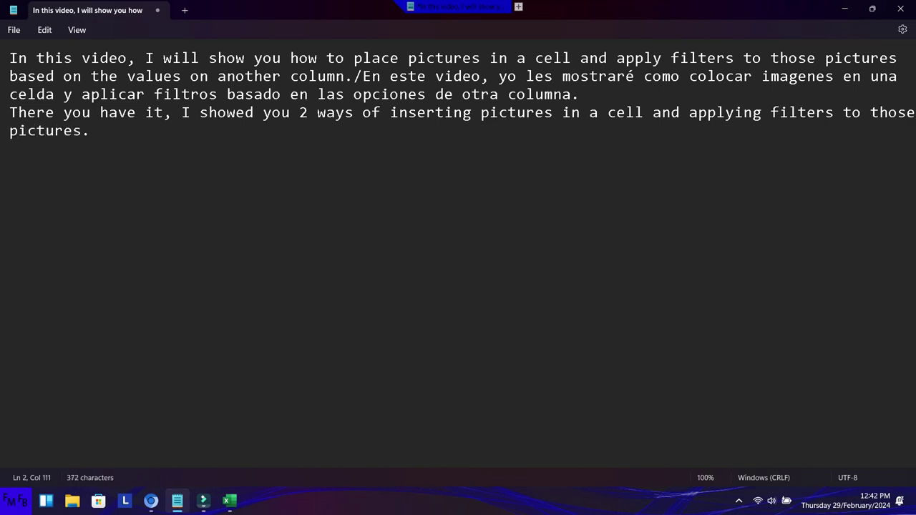
{"action": "type", "text": "/Ahi lo tienen"}
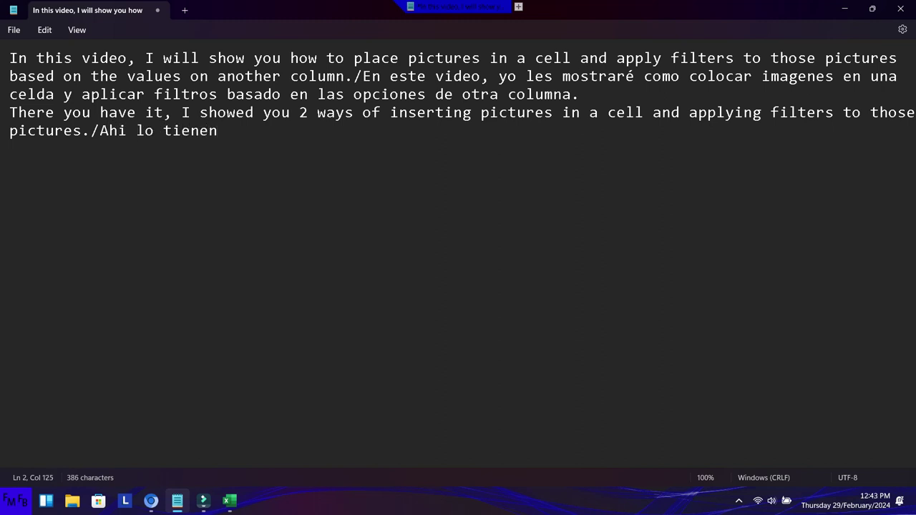
{"action": "type", "text": " les mostré 2 formas de ingresar fotos en una celda y aplicar filtros a esas fotos."}
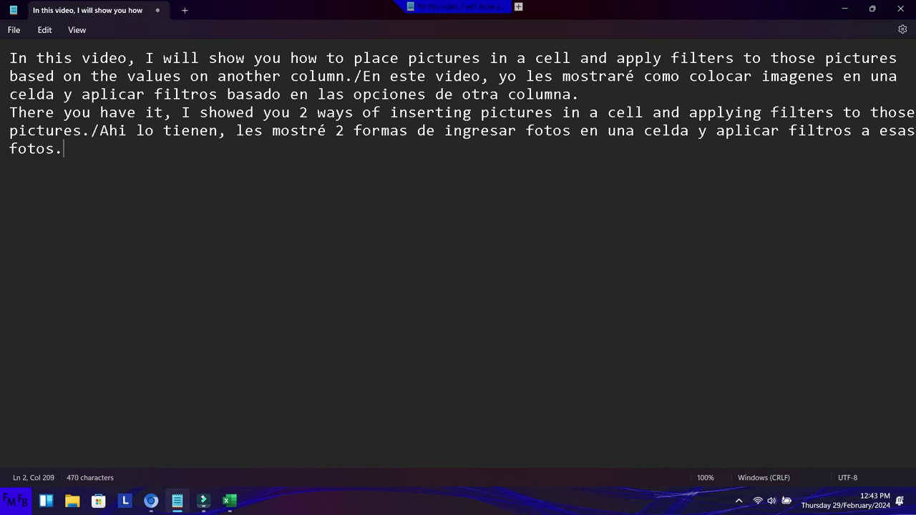
{"action": "left_click", "coordinate": [739, 500]}
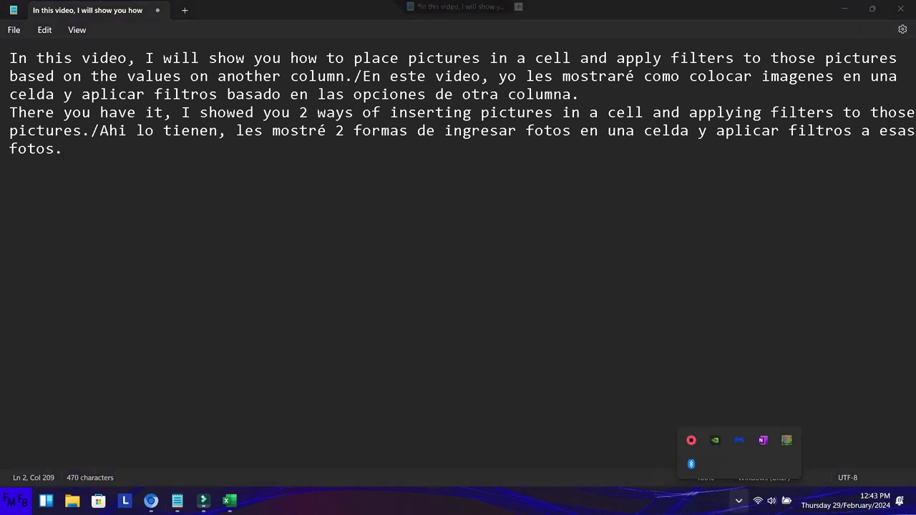